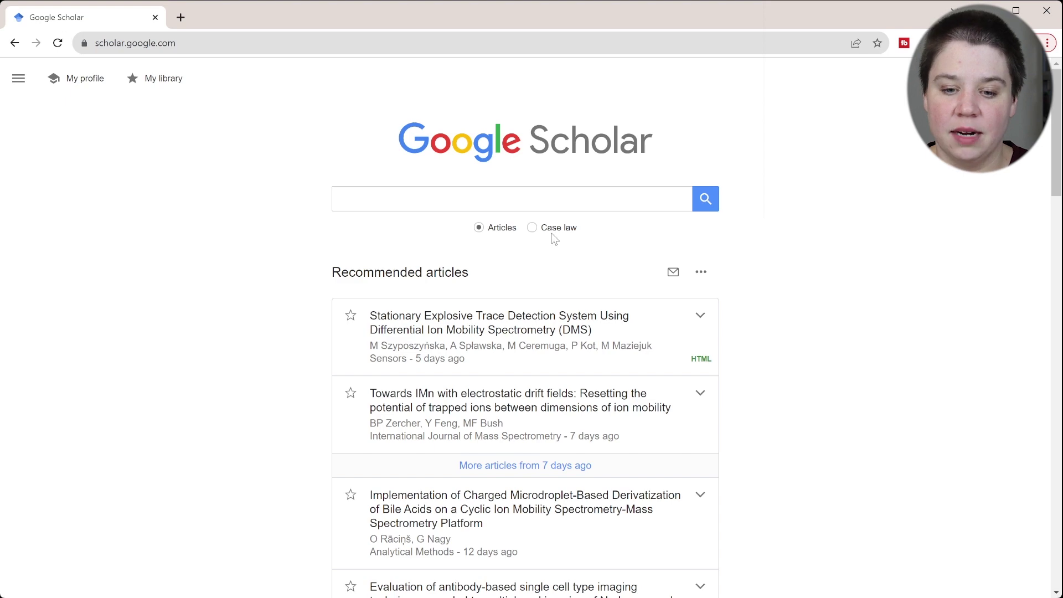
Search Google Scholar for the article author's full name using the matching search suggestion.
click(547, 200)
text(Alan)
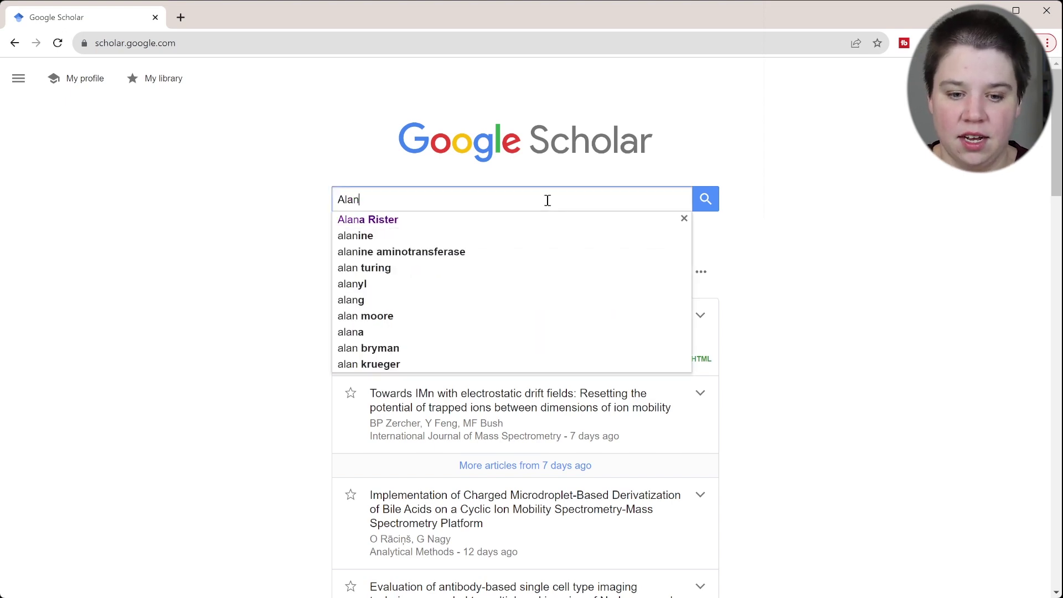
click(483, 219)
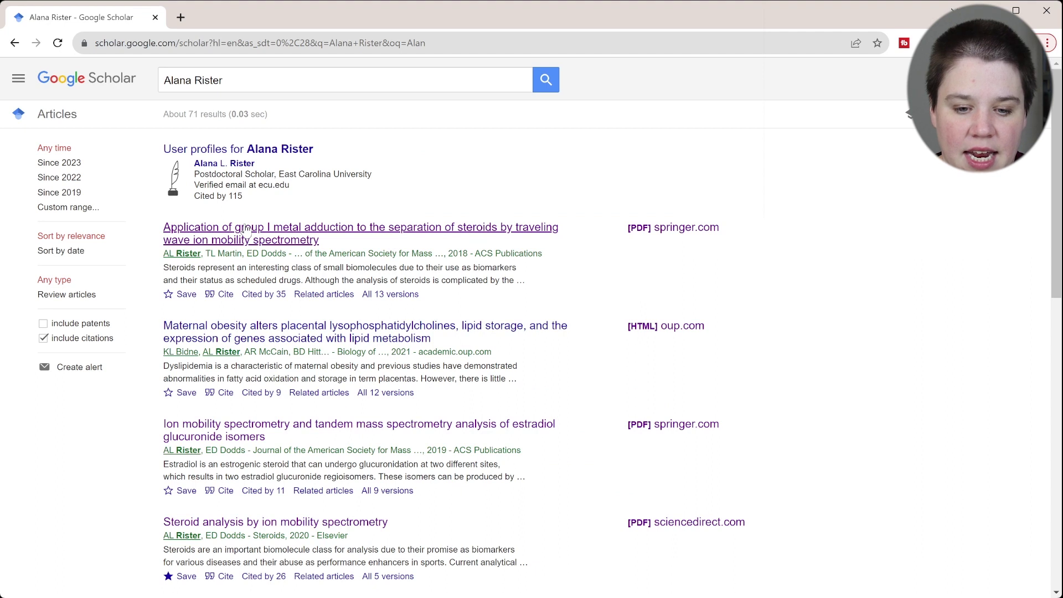
Open the group I metal adduction, maternal obesity and "Steroid analysis by ion mobility spectrometry" articles in separate background tabs.
middle_click(268, 238)
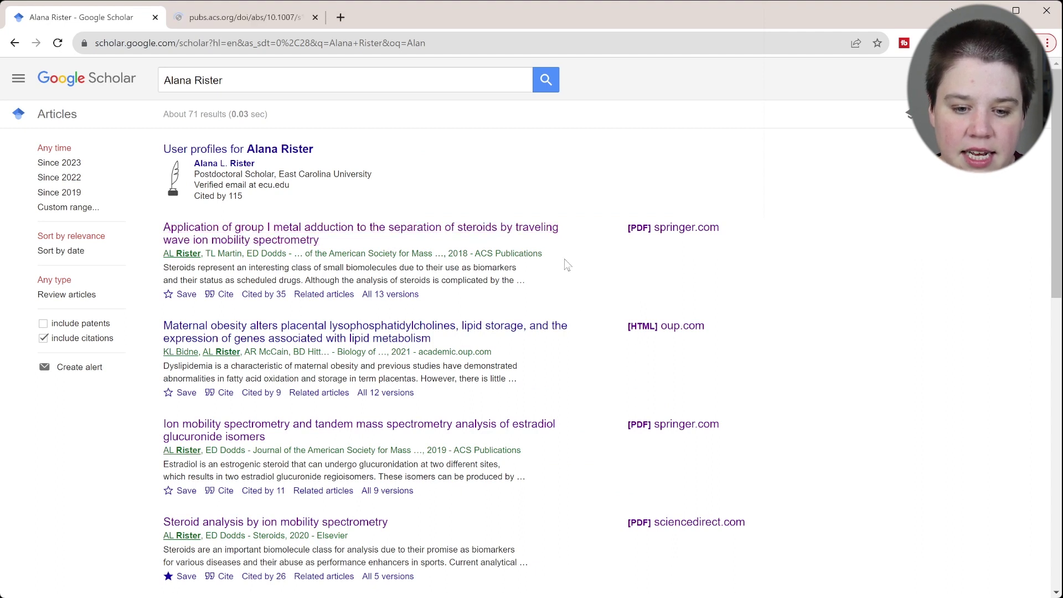
click(309, 337)
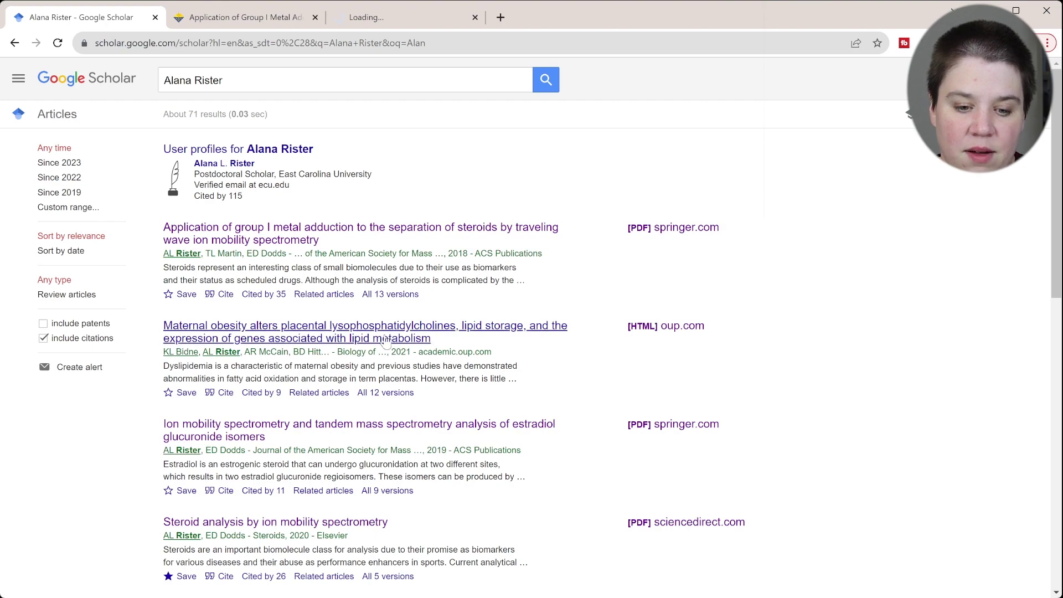
scroll(579, 400, down, 2)
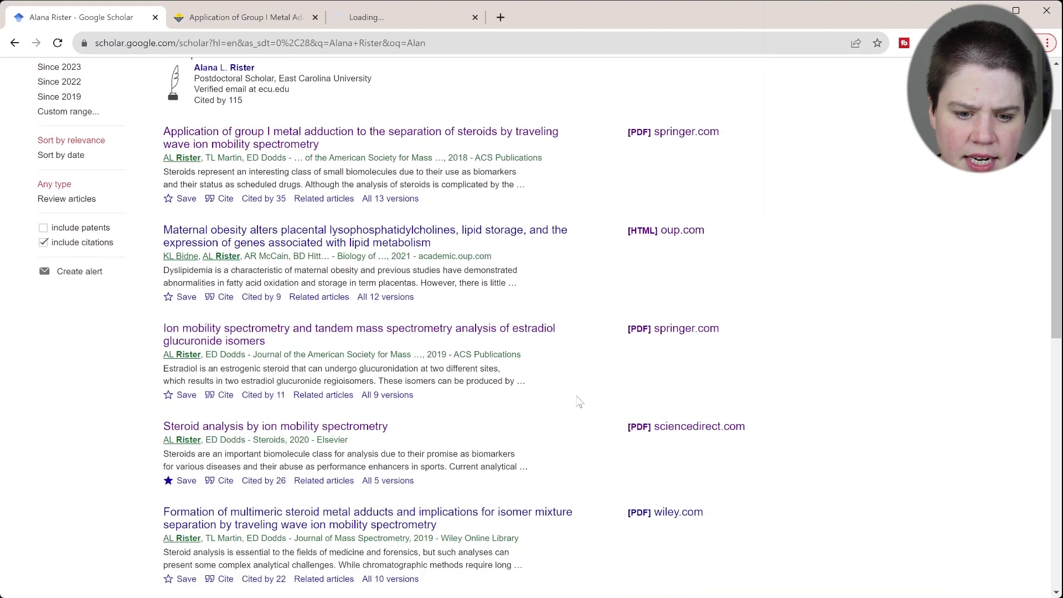
scroll(579, 401, down, 2)
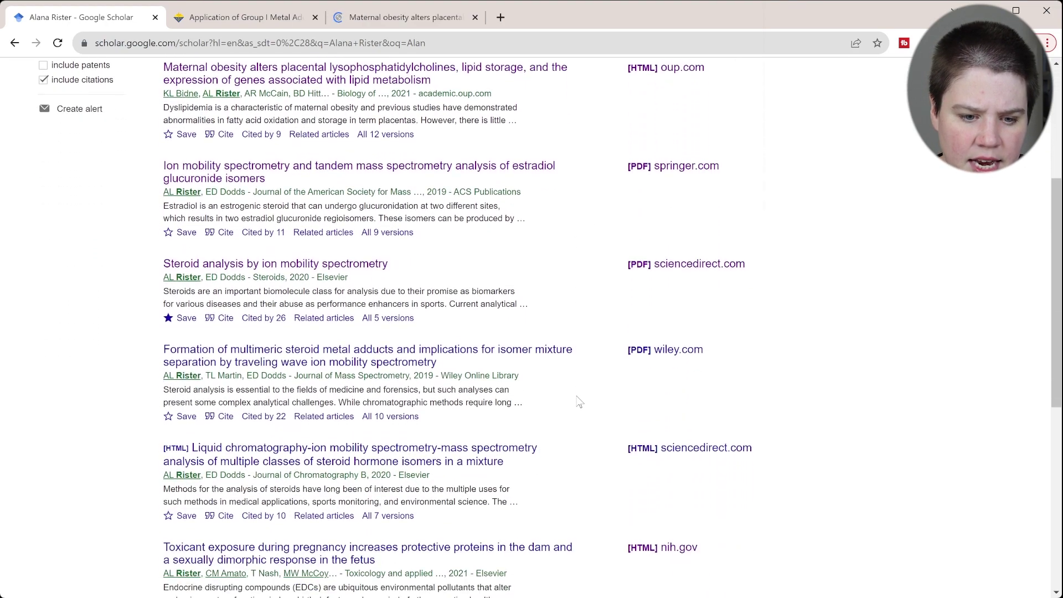
middle_click(327, 271)
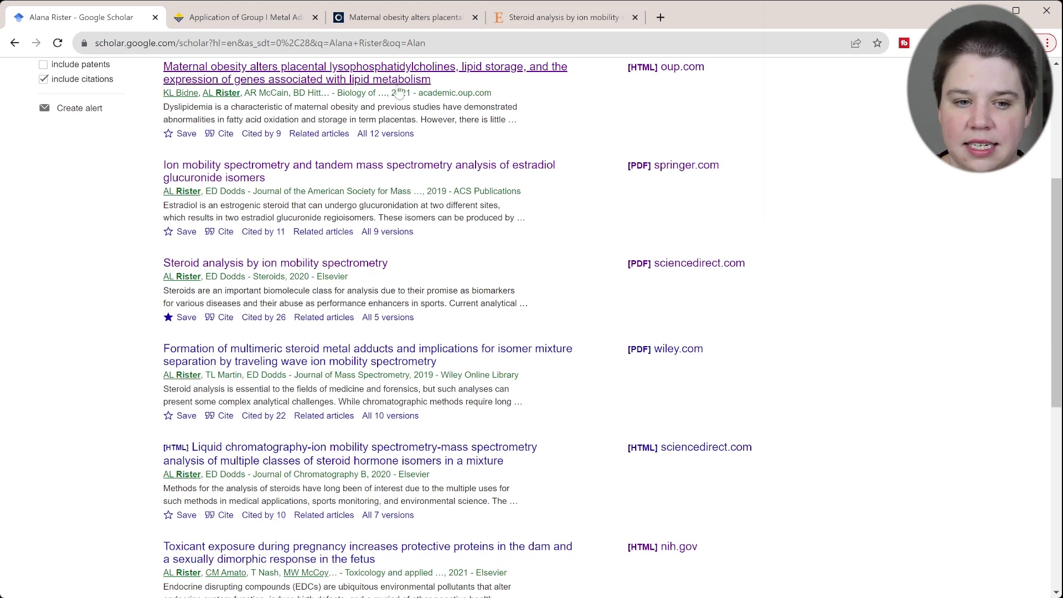
View the ACS article on Group I metal adduction and open its reuse permissions request.
click(249, 25)
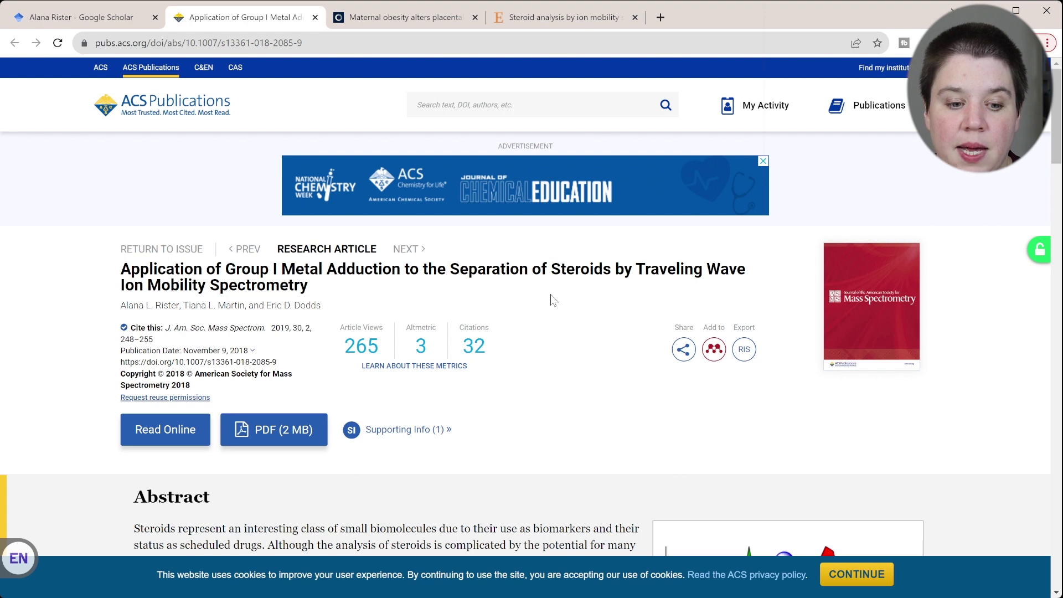
scroll(551, 300, down, 1)
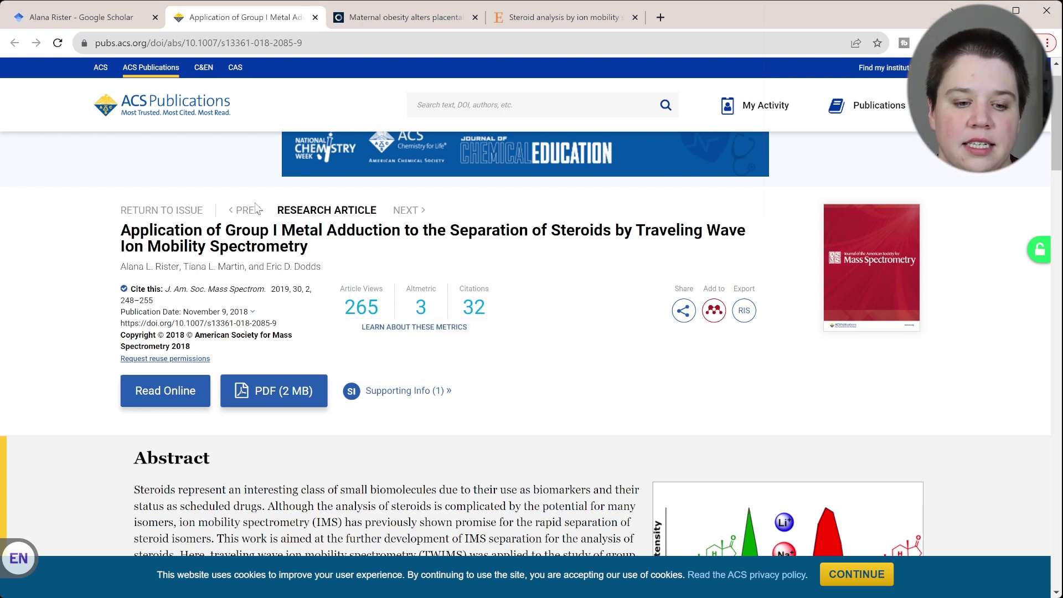
mouse_move(145, 267)
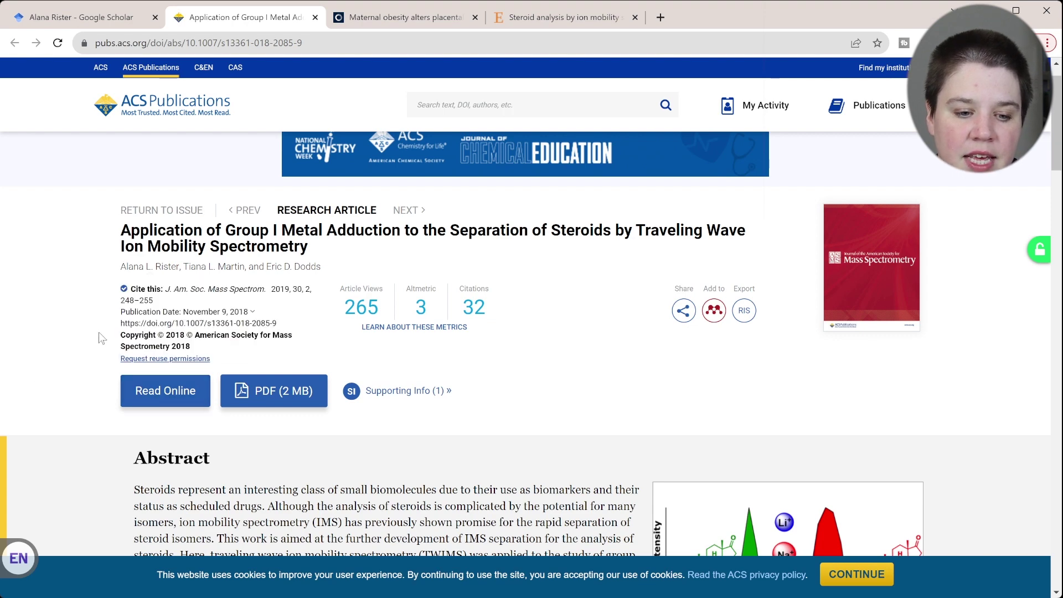
click(182, 359)
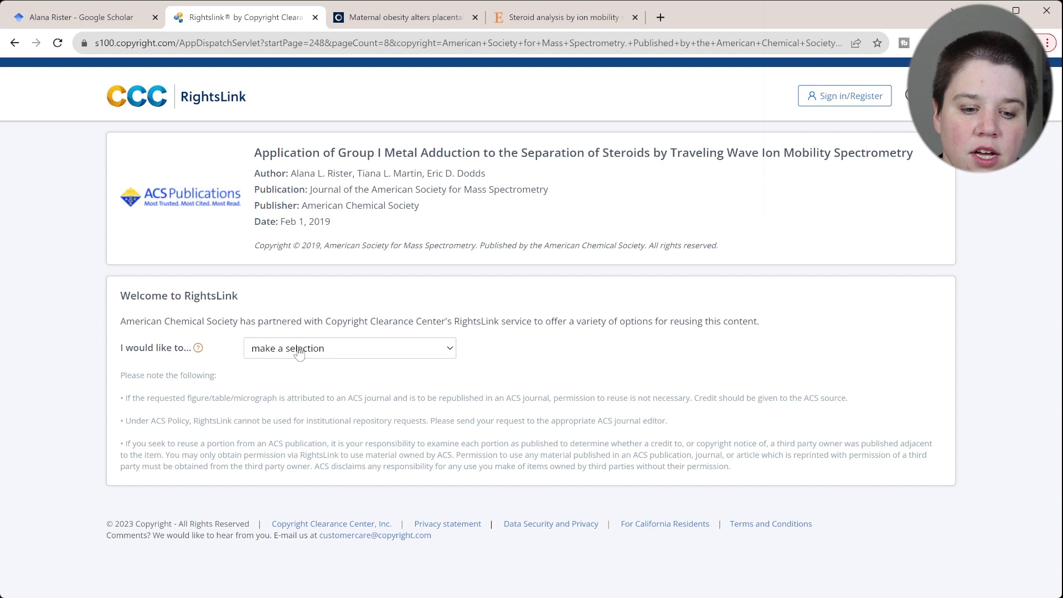
Request permission to reuse the full article in a Thesis/Dissertation as Author (original work), in Print and Electronic format.
click(341, 488)
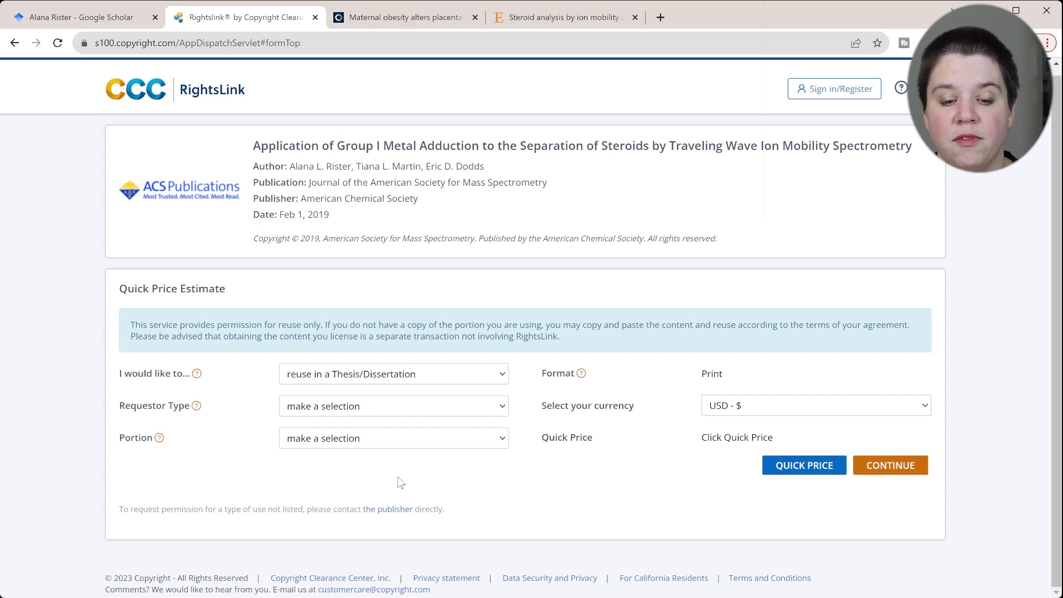
click(383, 437)
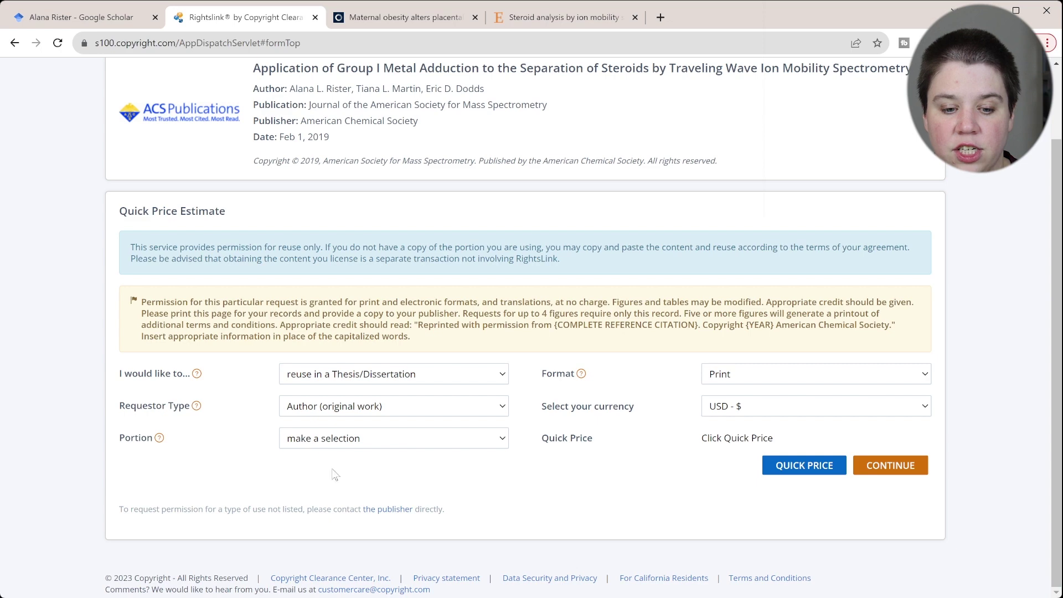
click(361, 489)
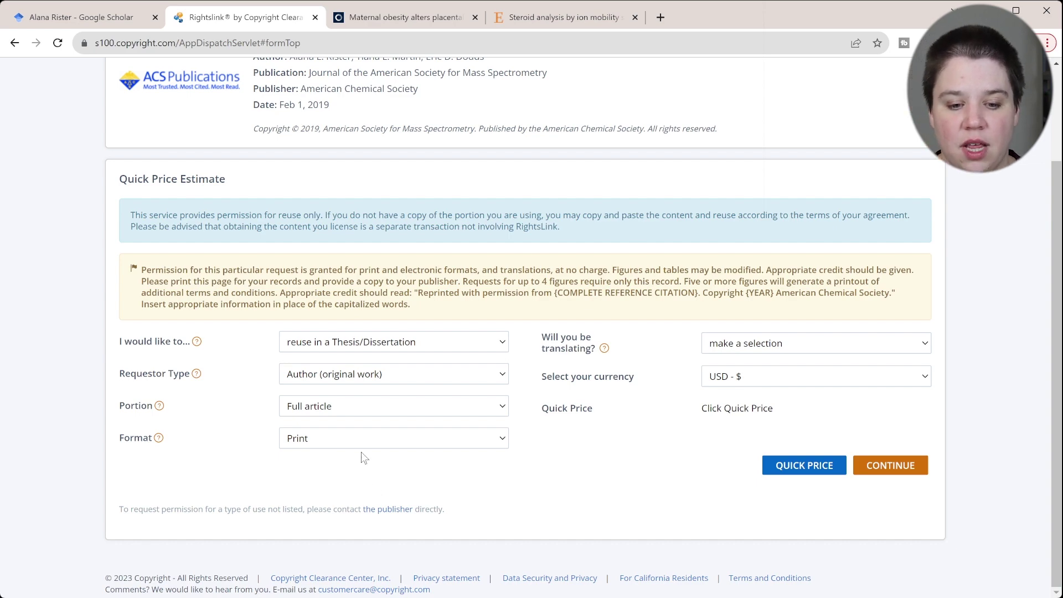
click(340, 502)
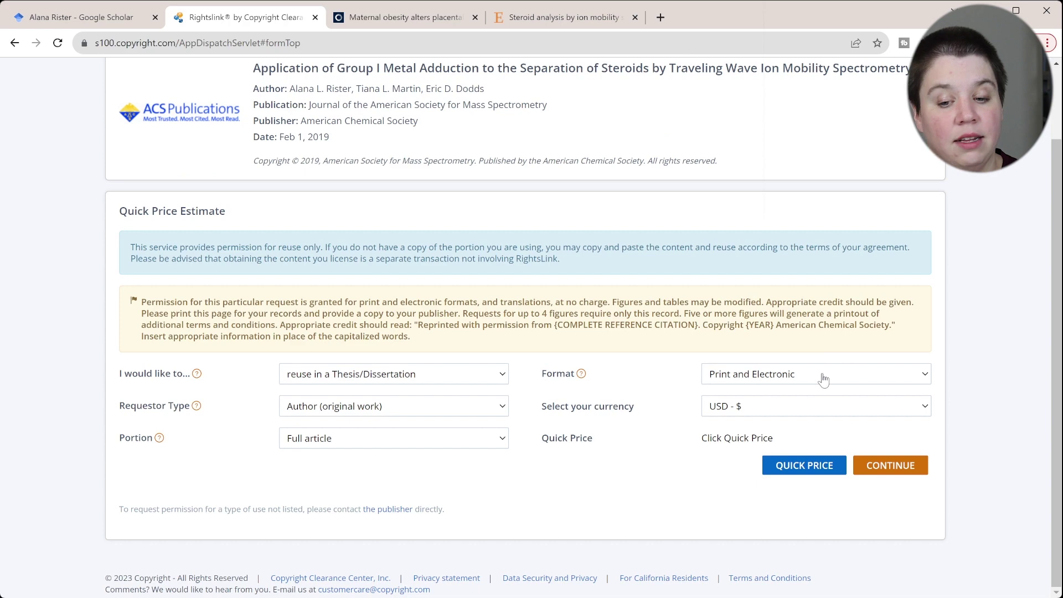
click(798, 474)
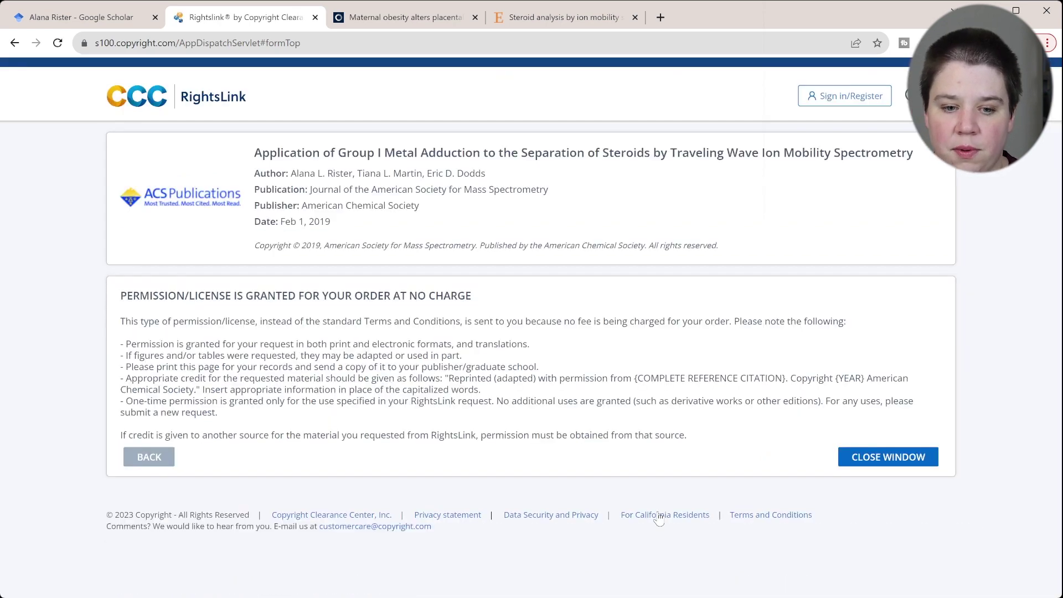
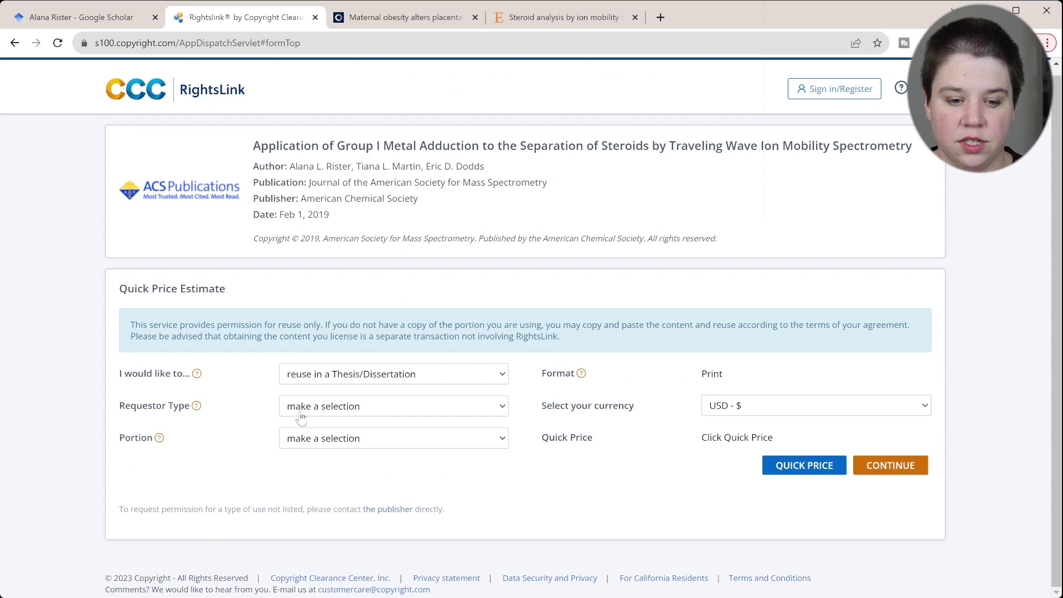
Set up another thesis reuse request with requestor type Non-profit and portion Table/Figure/Micrograph.
click(310, 481)
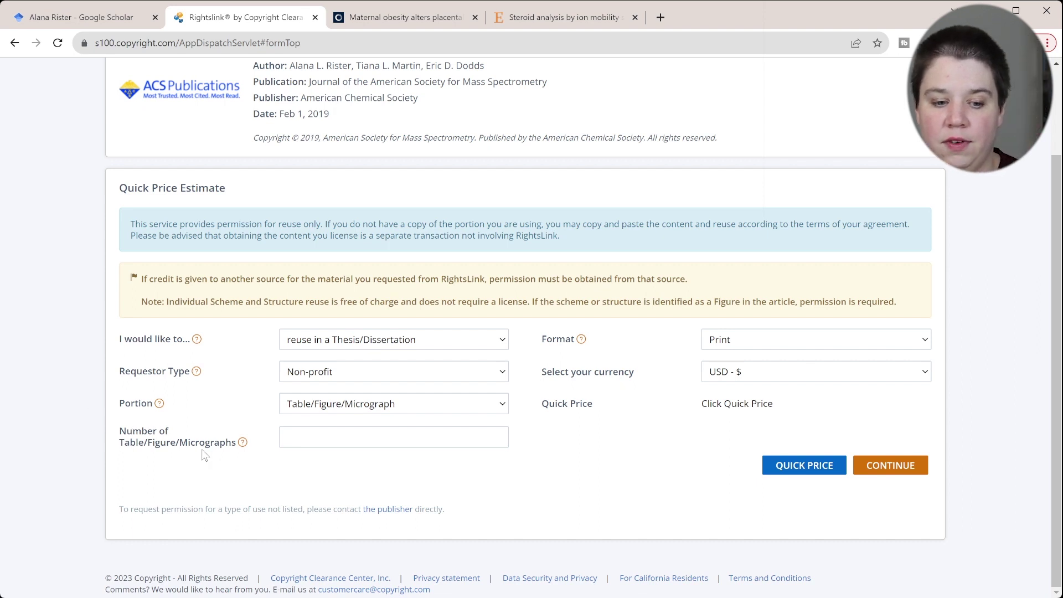
mouse_move(241, 444)
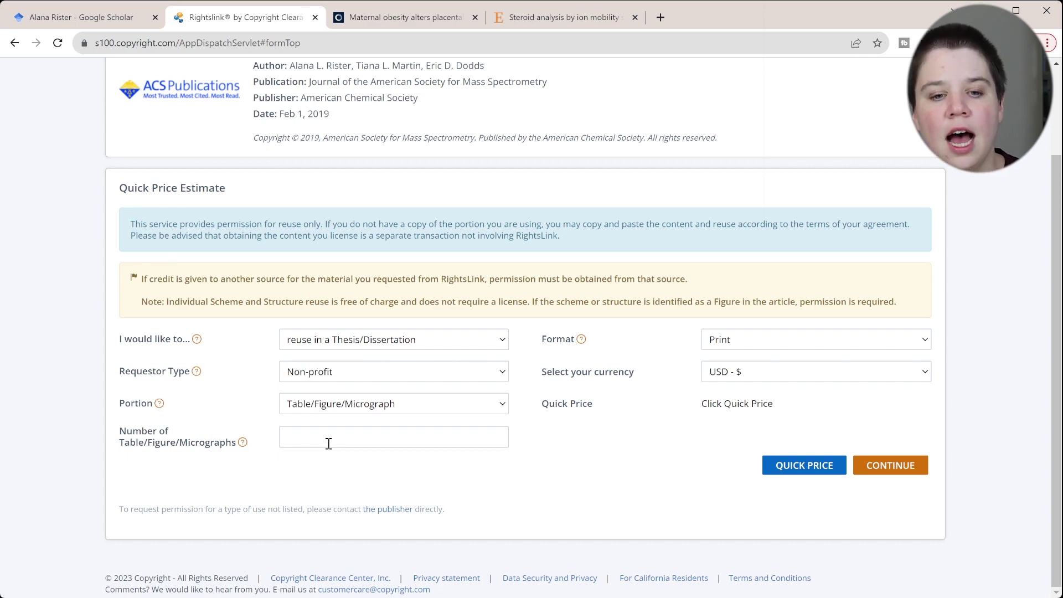
Open the springer.com PDF of the Group I metal adduction article and examine its figures to determine how many would be reused.
click(88, 14)
scroll(443, 169, up, 5)
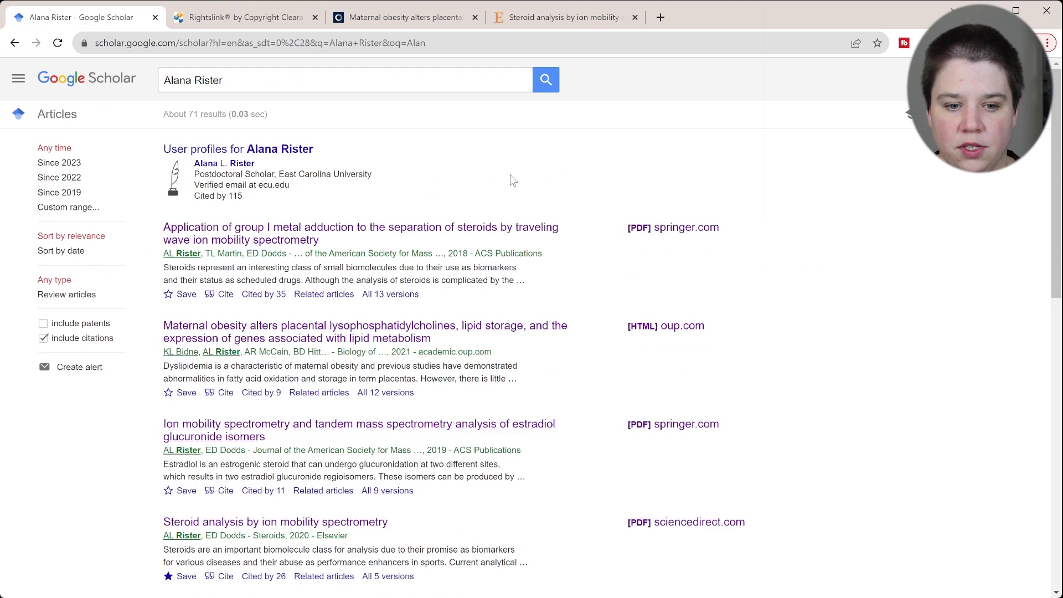
middle_click(643, 237)
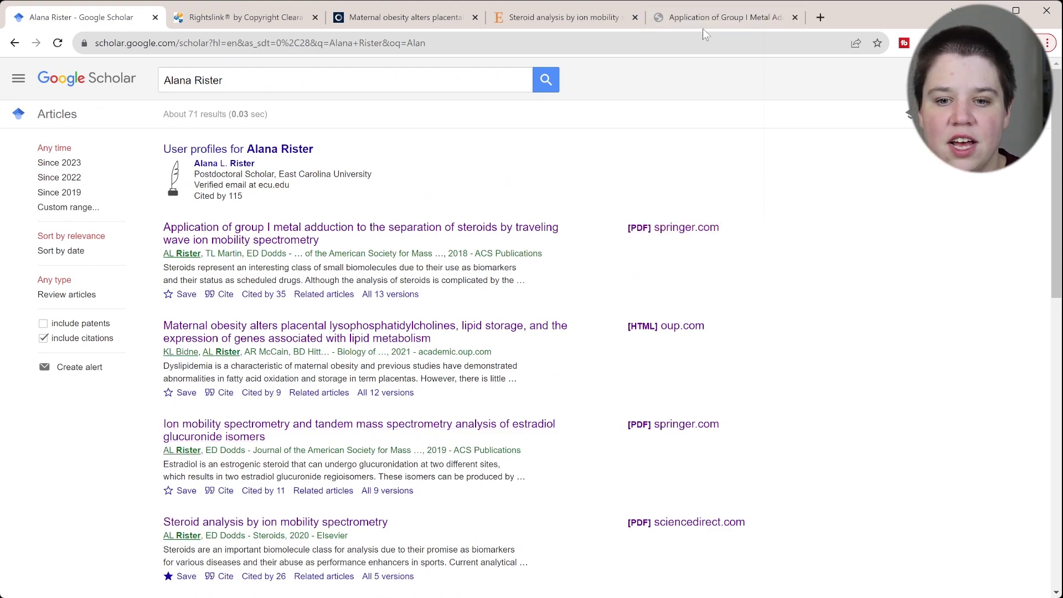
click(699, 21)
scroll(517, 360, down, 15)
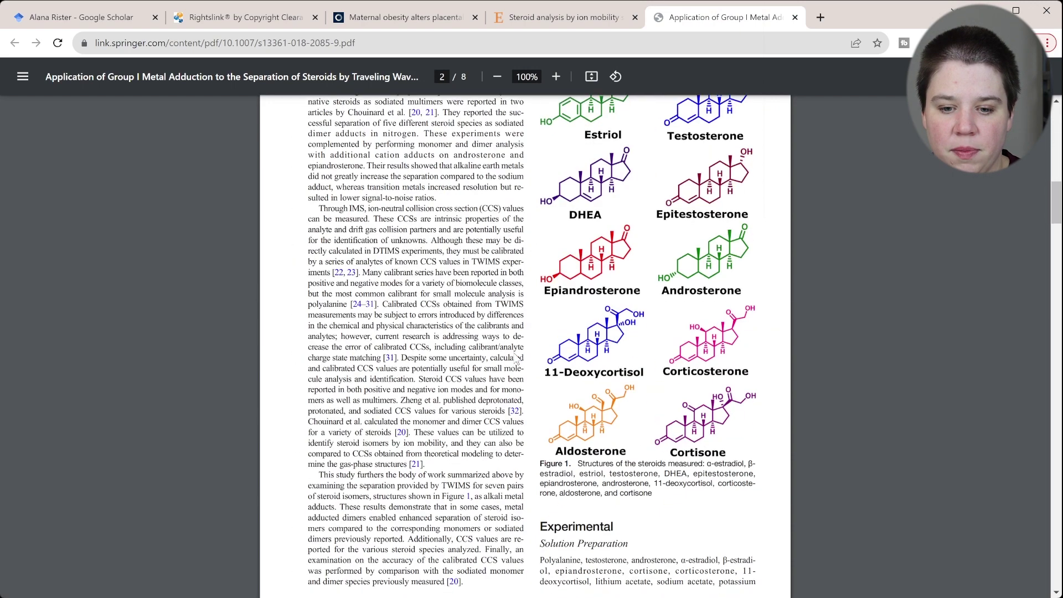
scroll(517, 357, up, 1)
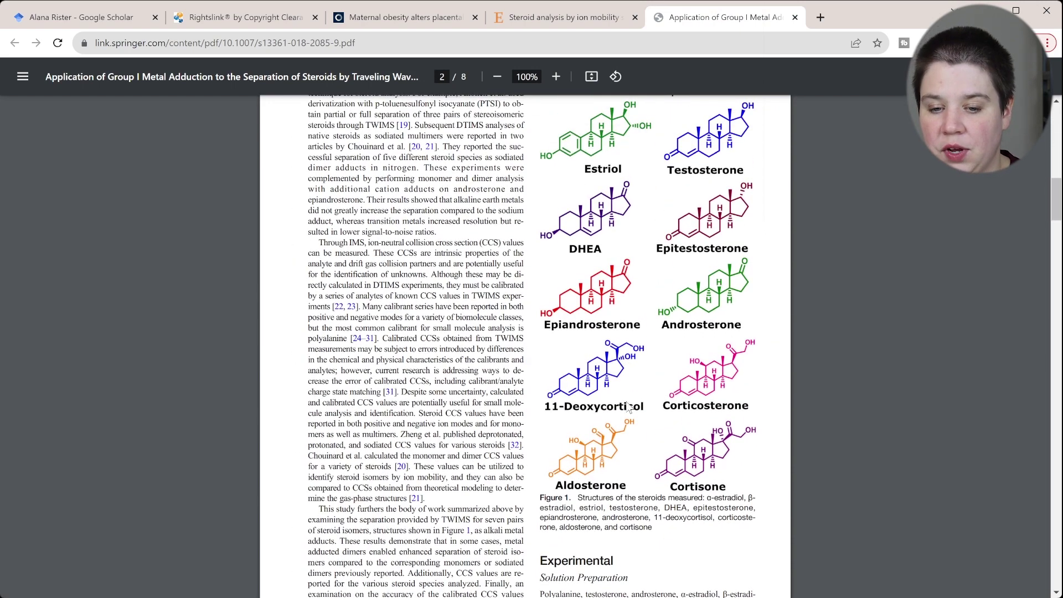
scroll(630, 408, up, 3)
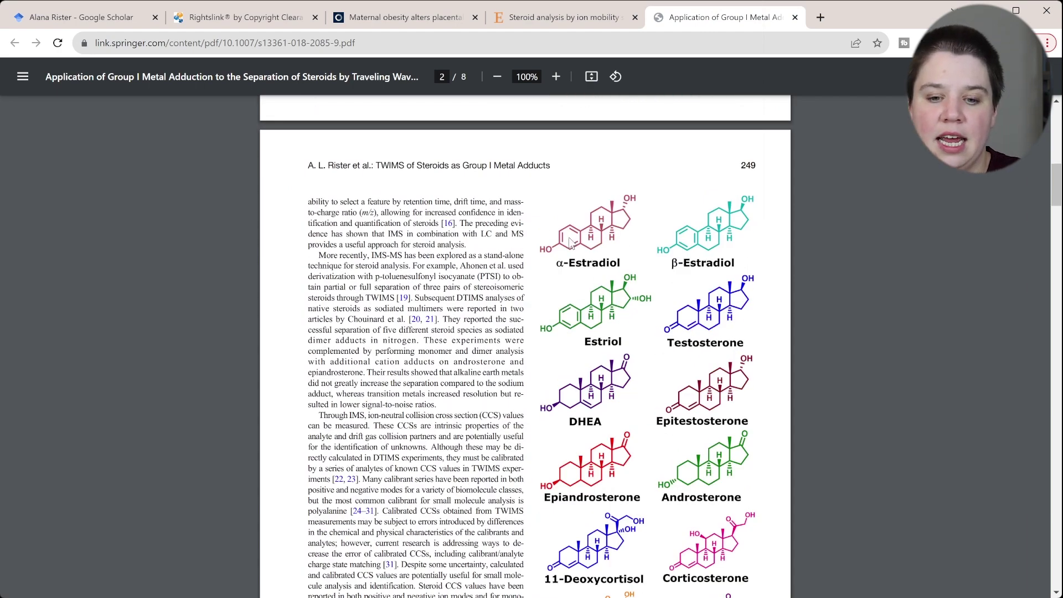
scroll(570, 242, down, 20)
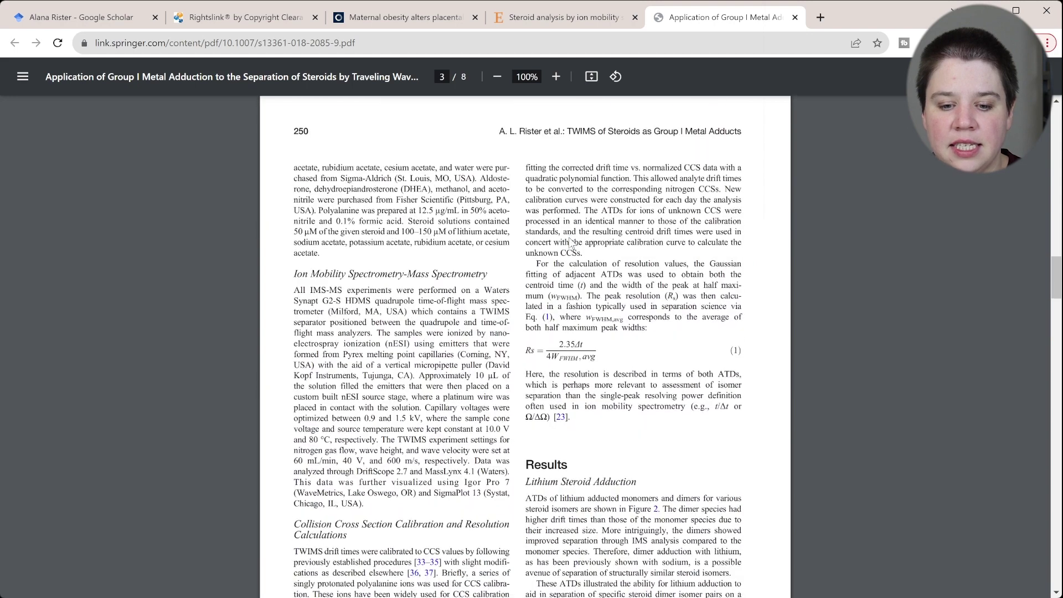
scroll(572, 243, down, 5)
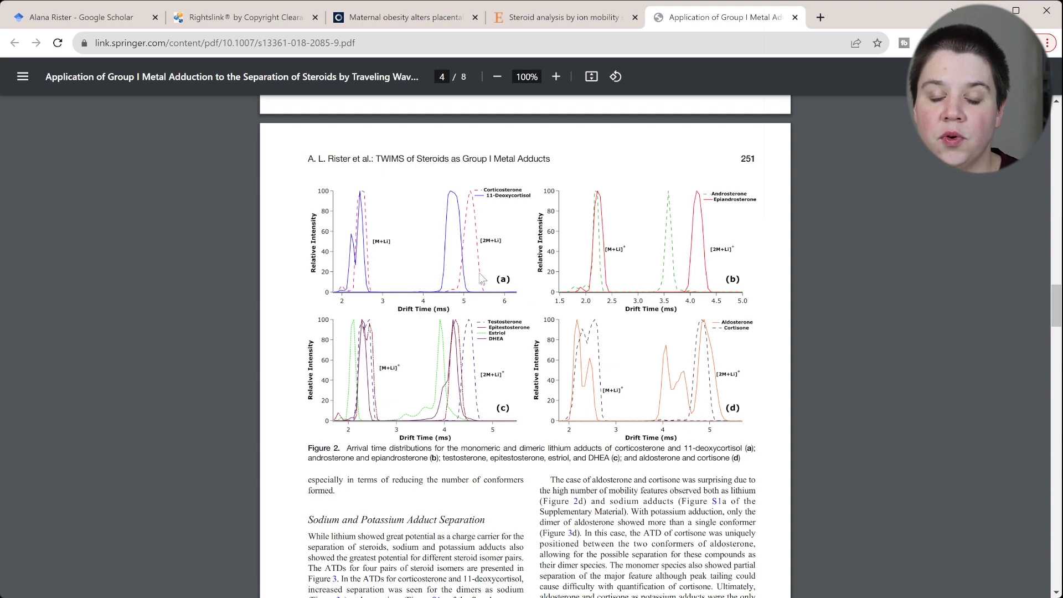
Submit the RightsLink request with 1 table/figure/micrograph, and return to the ACS article page.
click(216, 24)
click(305, 442)
text(1)
click(803, 470)
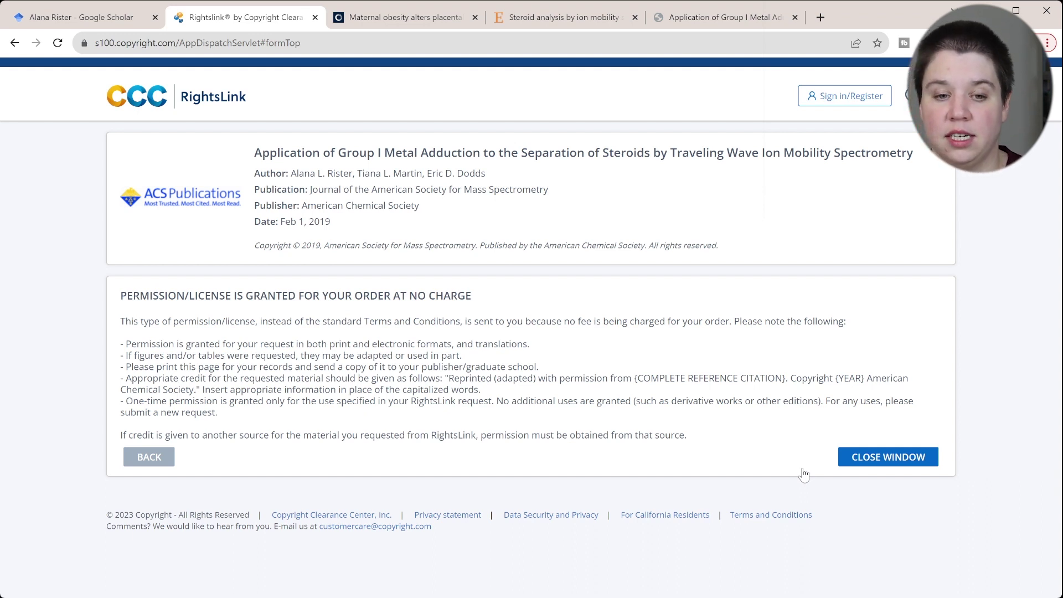
key(alt+Left)
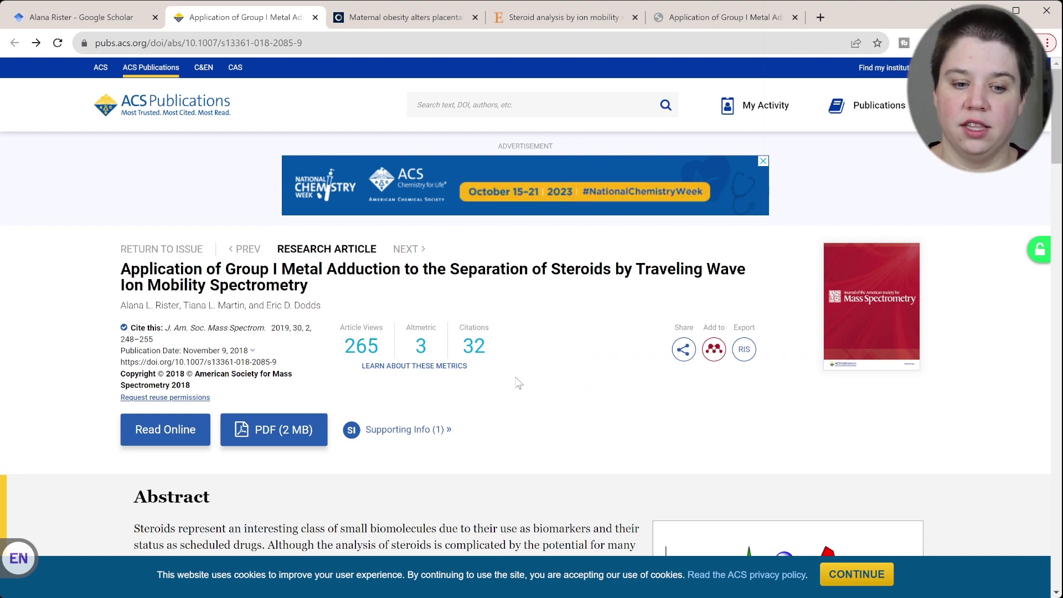
mouse_move(214, 305)
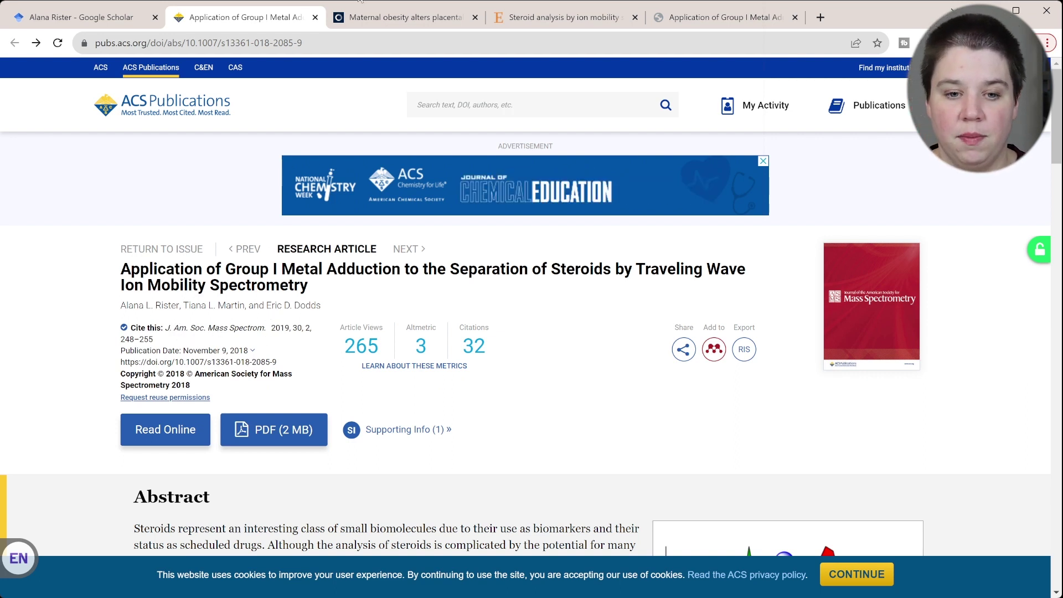
Open the permissions request for the Oxford Academic maternal obesity article and choose Reuse in a Thesis/dissertation.
click(386, 26)
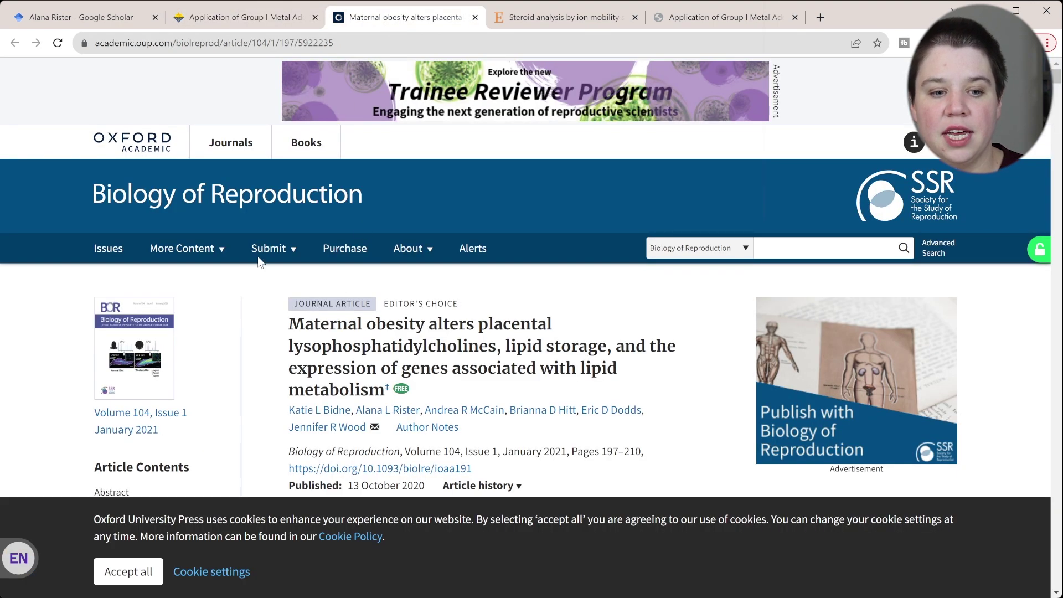
scroll(370, 303, down, 3)
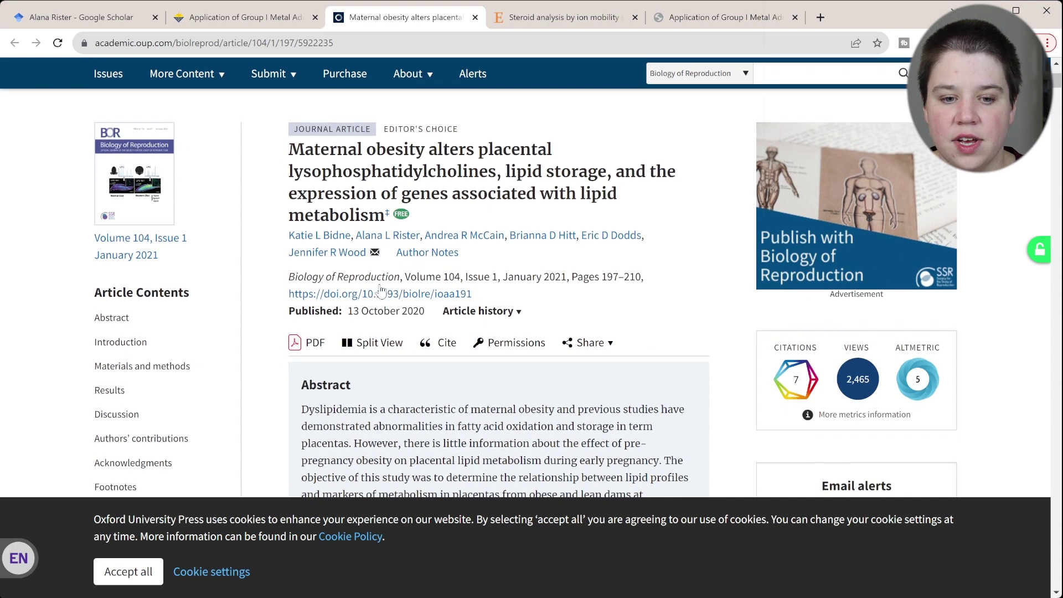
click(500, 344)
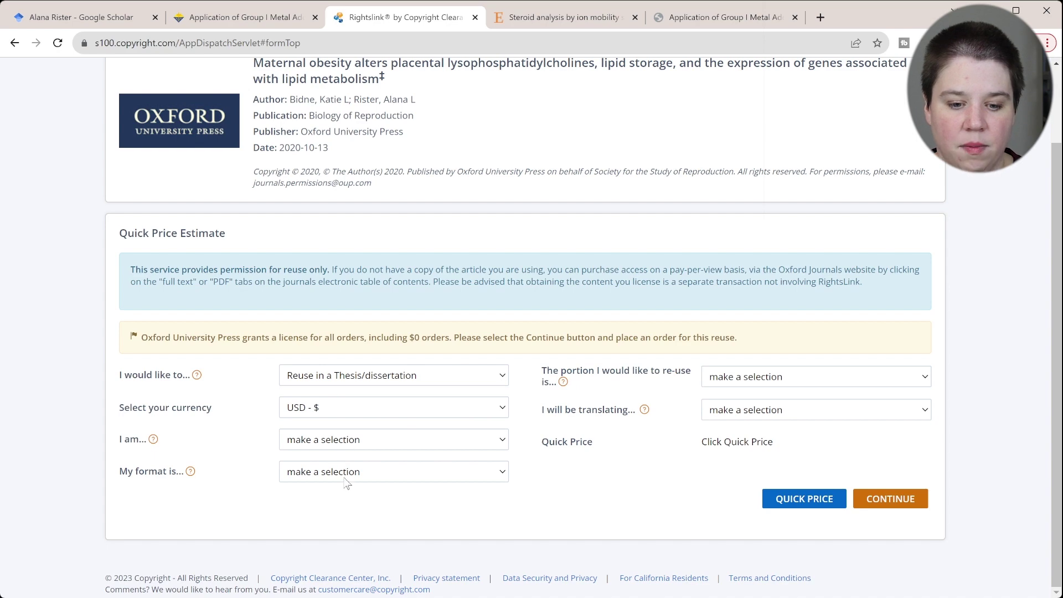
Price the Oxford request as Educational Institution/Non-commercial, format Print and electronic, portion Figure/table, 1 figure/table, with No for translating.
click(398, 488)
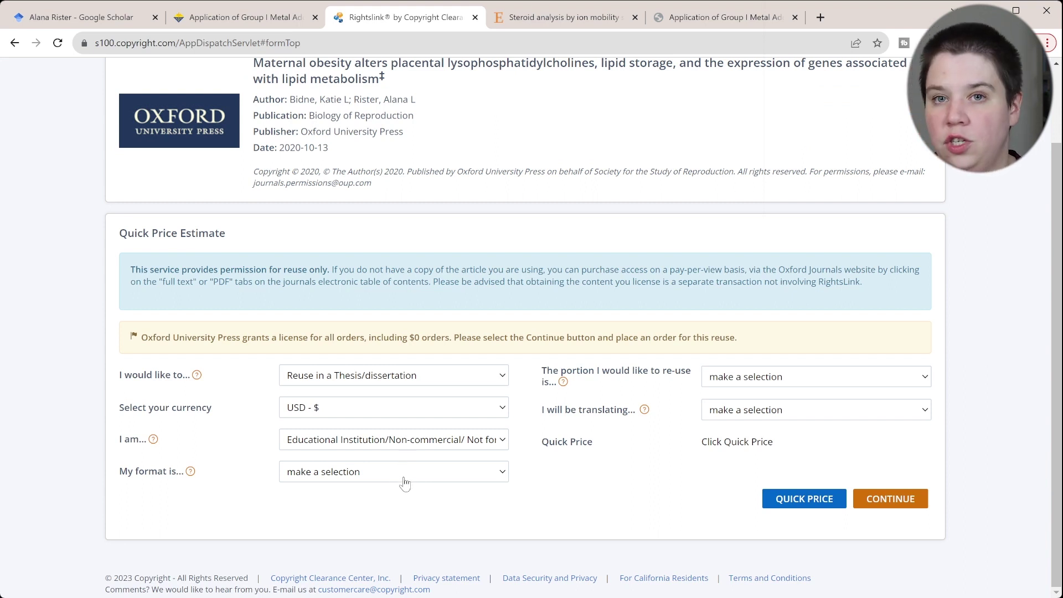
click(356, 524)
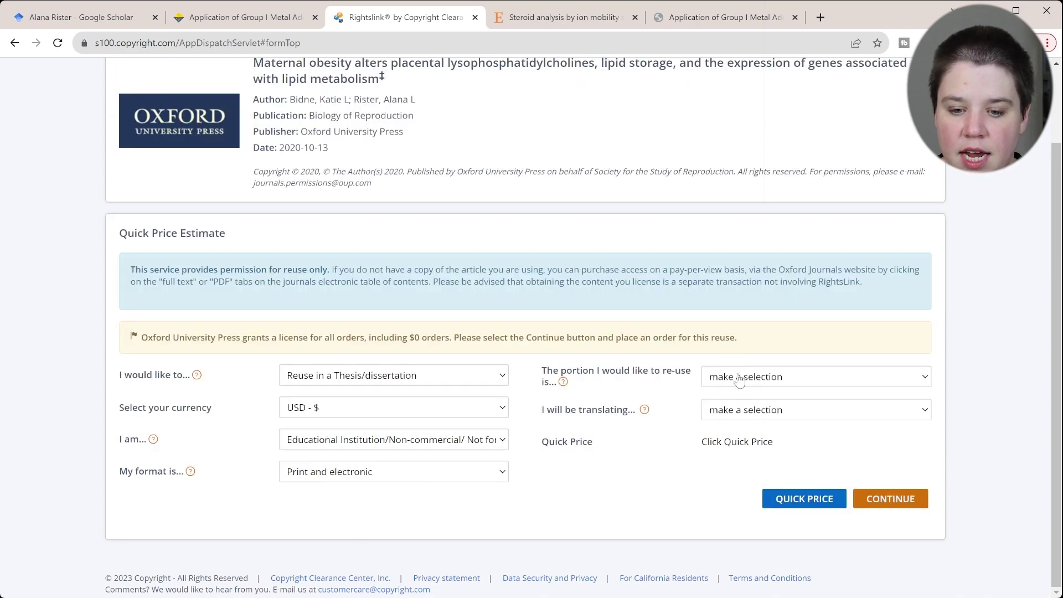
click(747, 411)
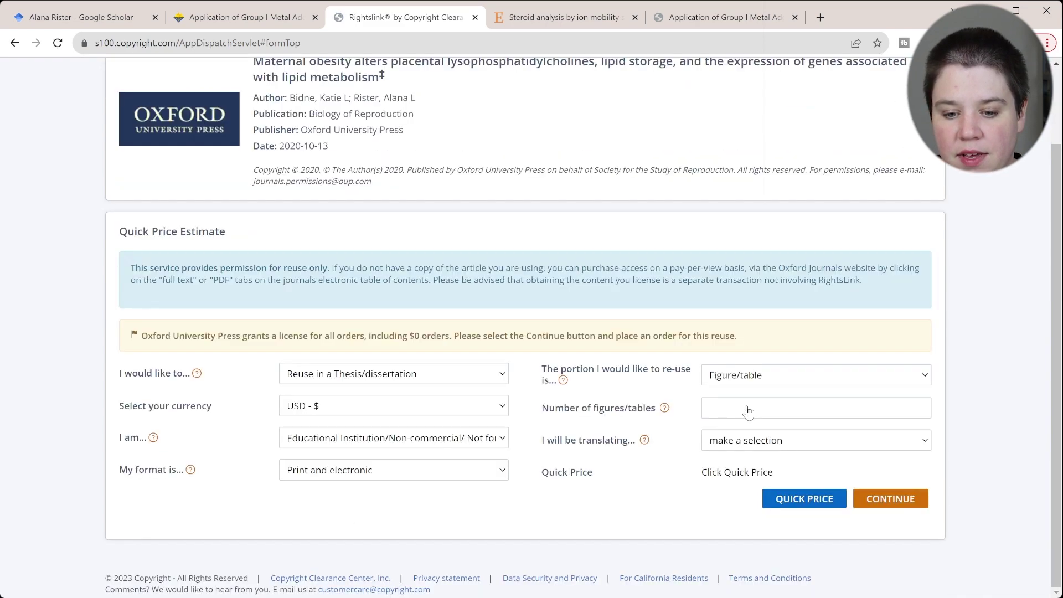
click(723, 410)
text(1)
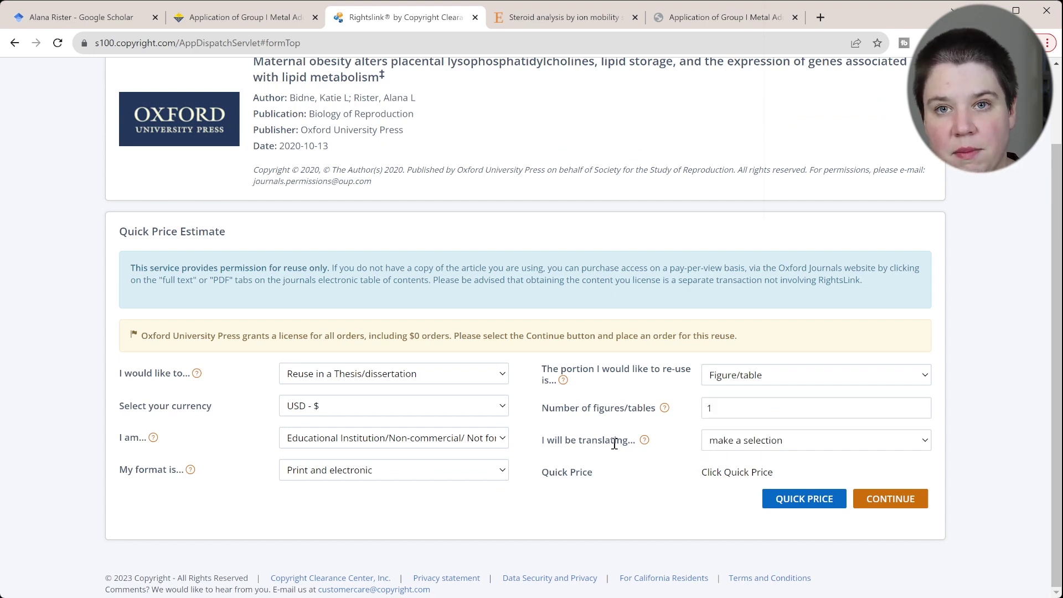
click(737, 469)
click(803, 499)
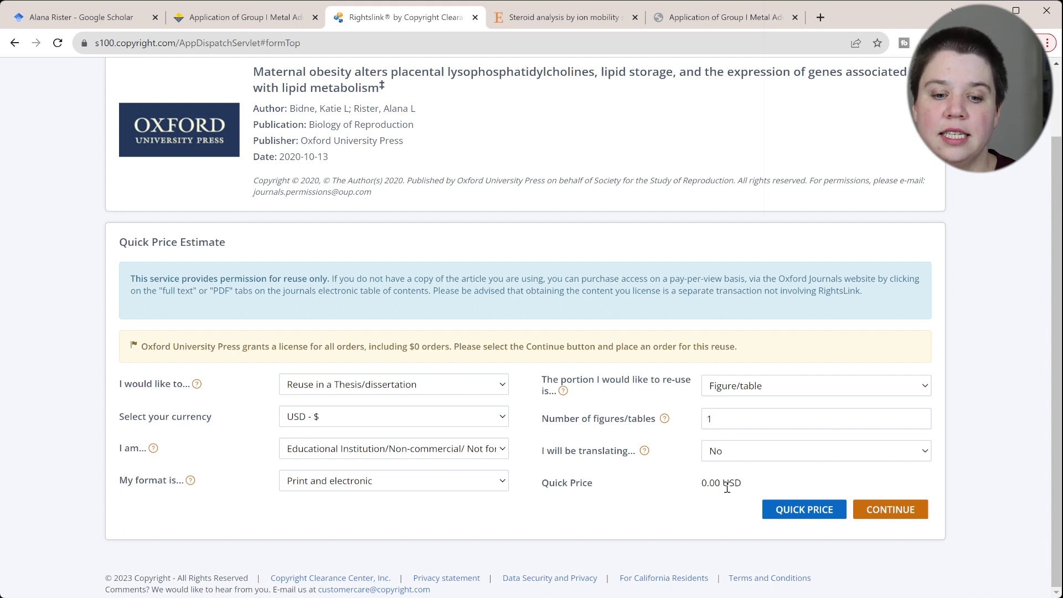
Continue the Oxford request to the CCC sign-in page, and return to the price estimate.
click(880, 513)
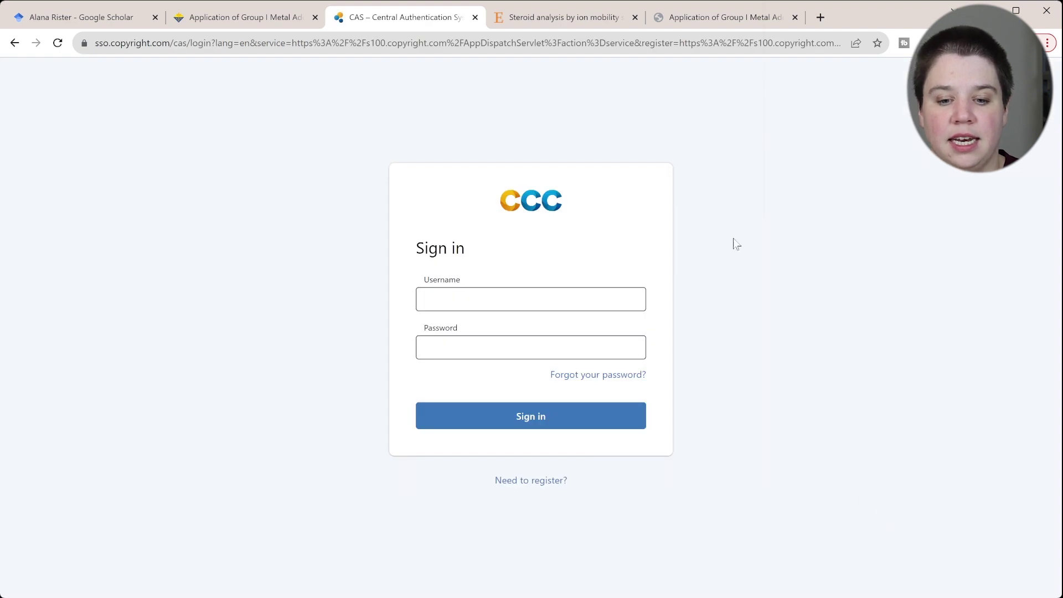
click(15, 44)
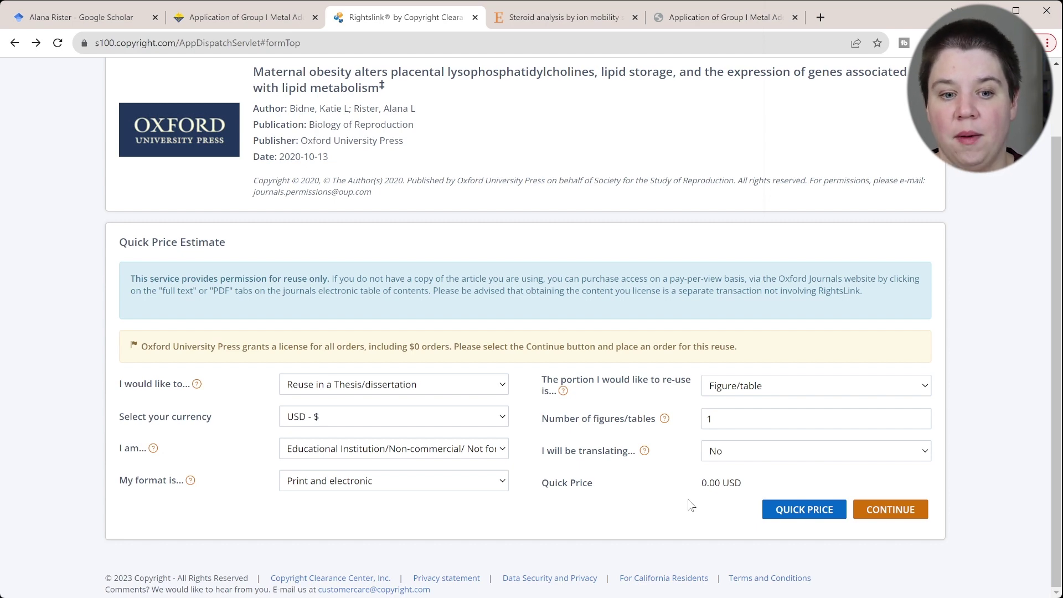
Open the rights and content request for the ScienceDirect article "Steroid analysis by ion mobility spectrometry" and choose reuse in a thesis/dissertation.
click(556, 21)
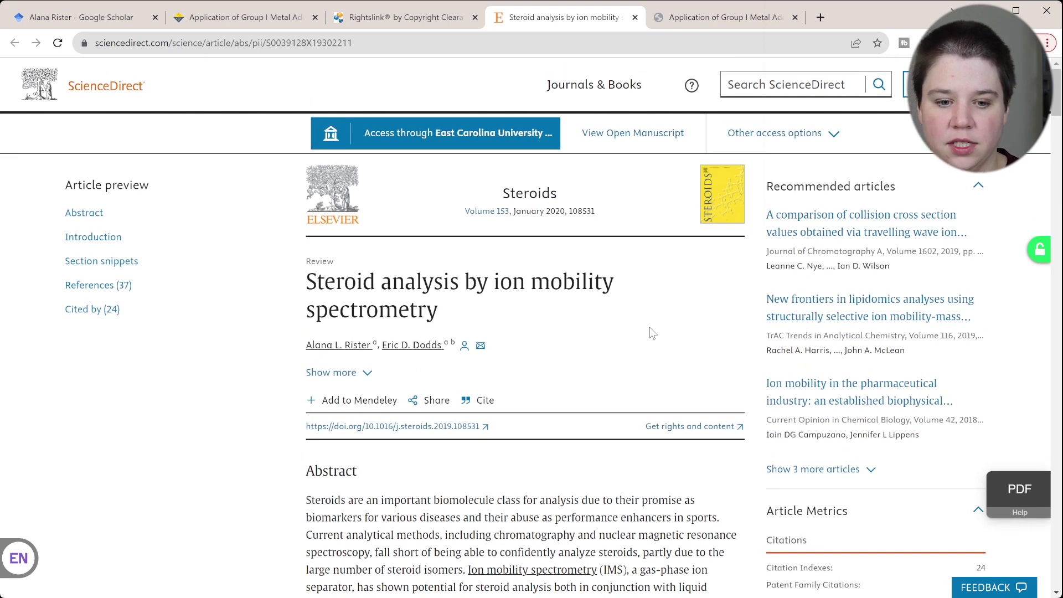
click(670, 430)
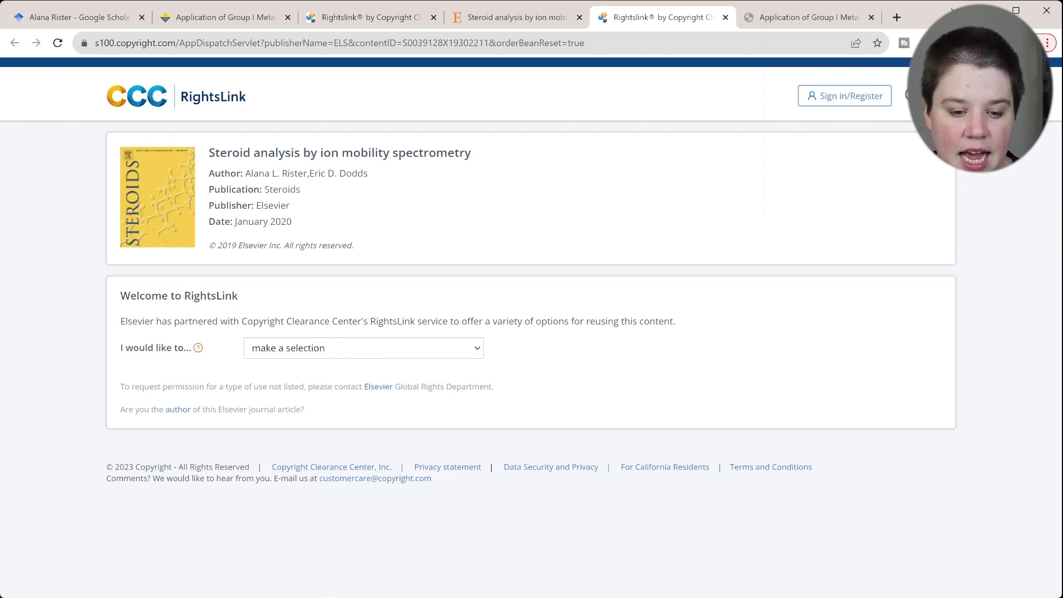
click(348, 517)
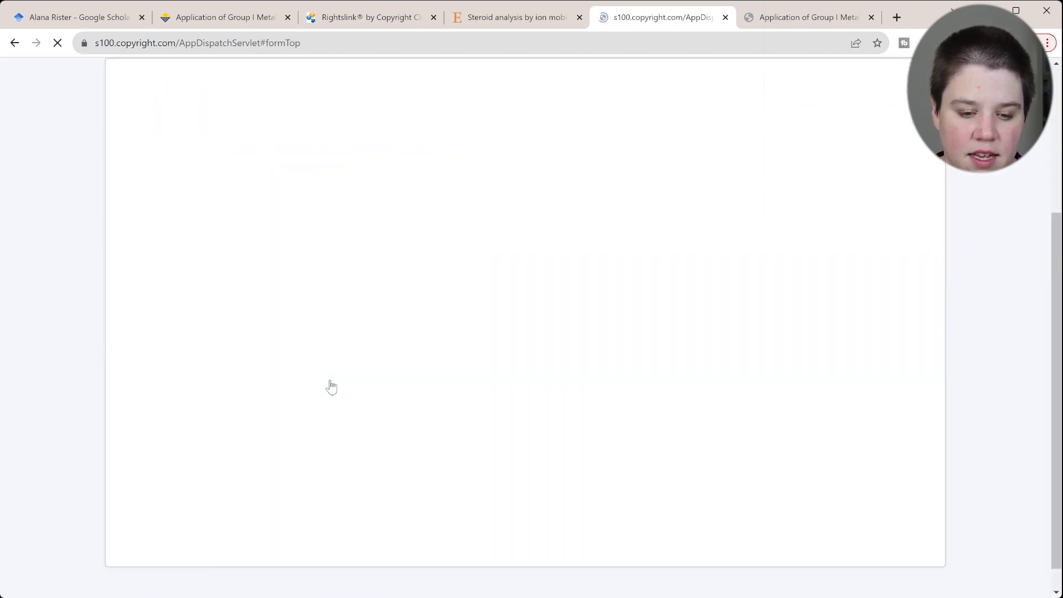
Price the Elsevier reuse of 2 figures/tables/illustrations in both print and electronic format, answering No for article author and No for translating.
click(327, 385)
text(2)
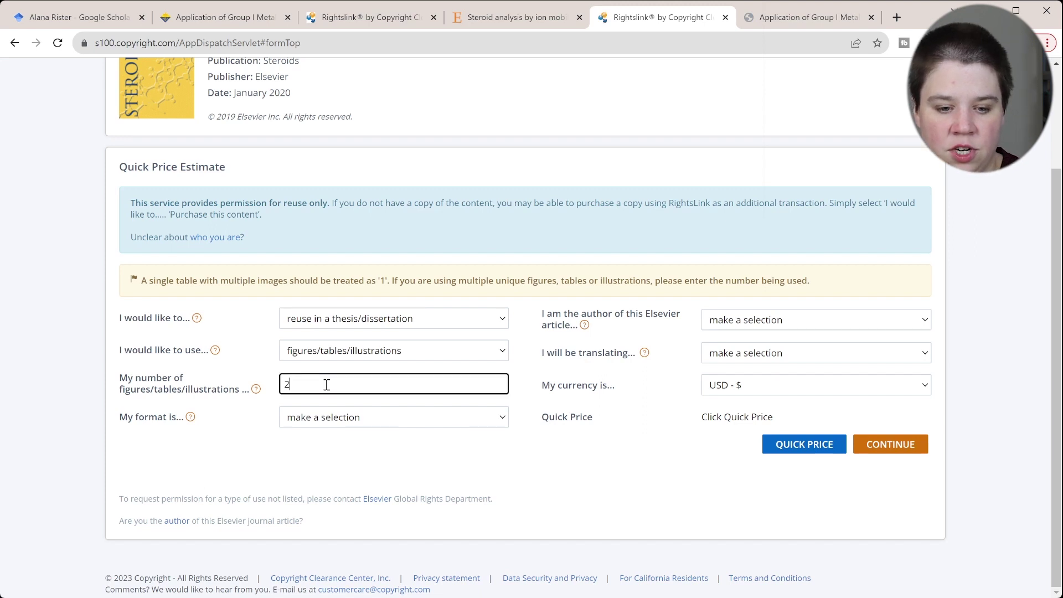
click(323, 424)
click(320, 476)
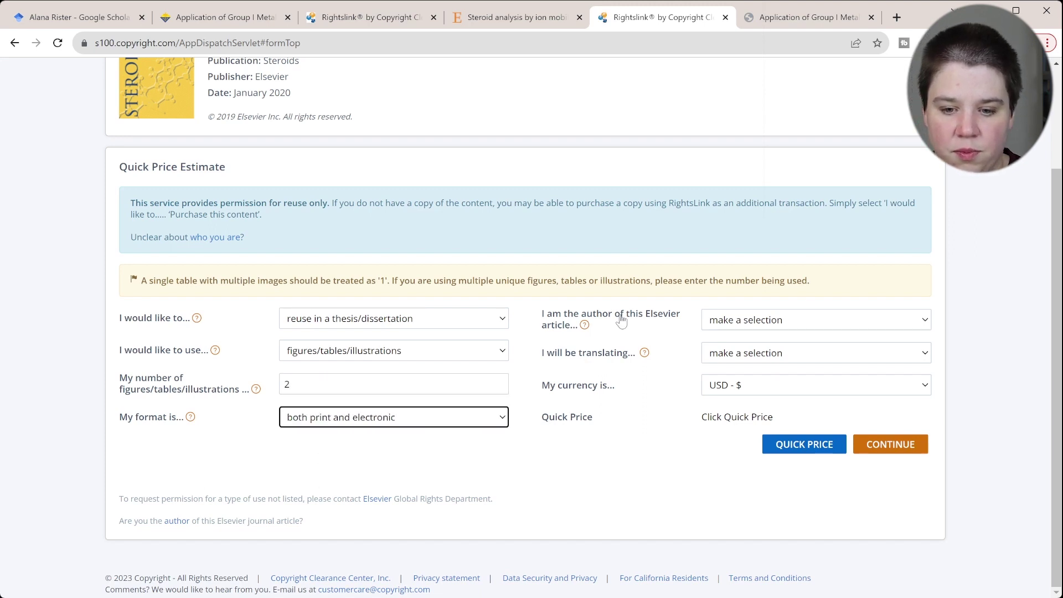
click(788, 349)
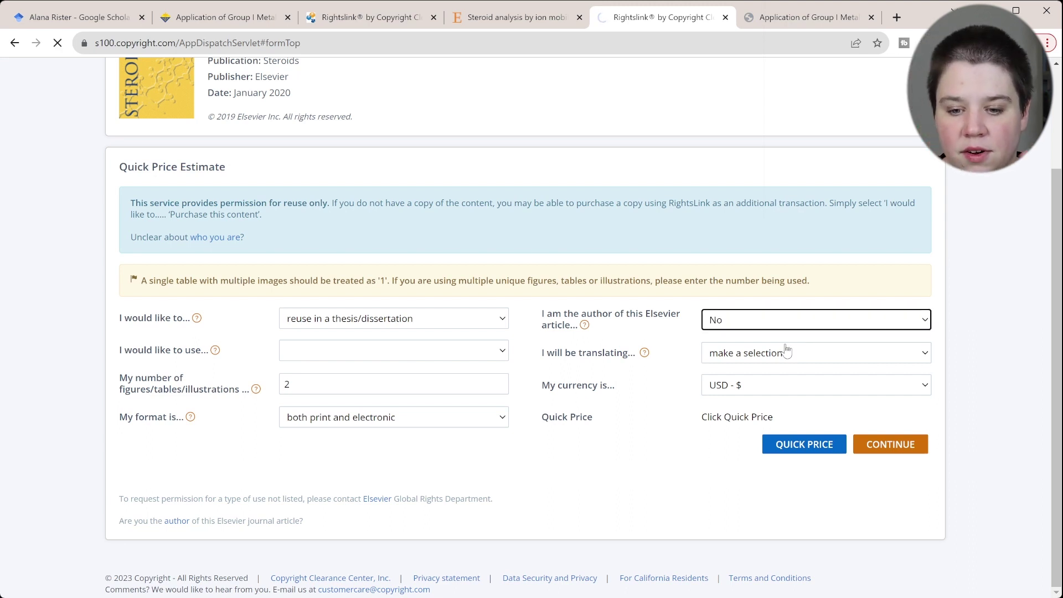
click(769, 359)
click(762, 387)
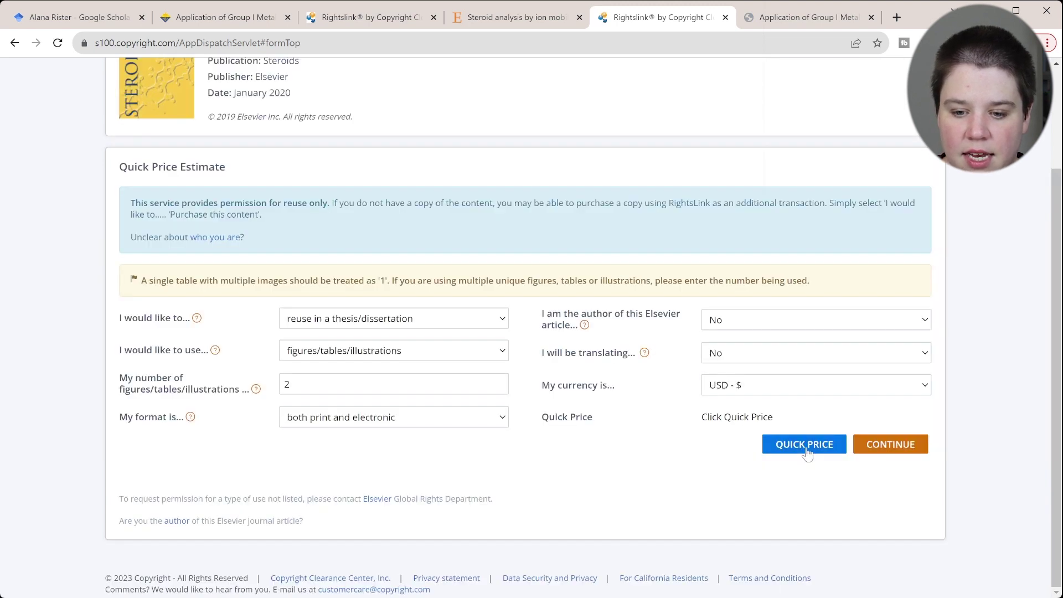
click(807, 451)
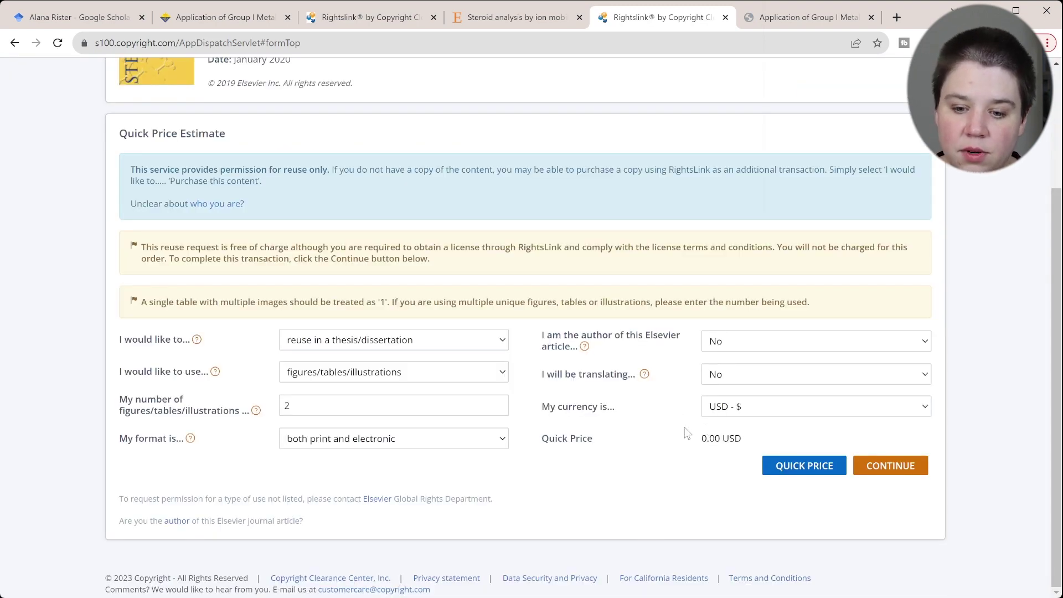
Review the Elsevier notes on counting multi-image items and on the license requirement, comparing with the multi-panel Figure 2 in the springer.com PDF.
drag(138, 306, 394, 305)
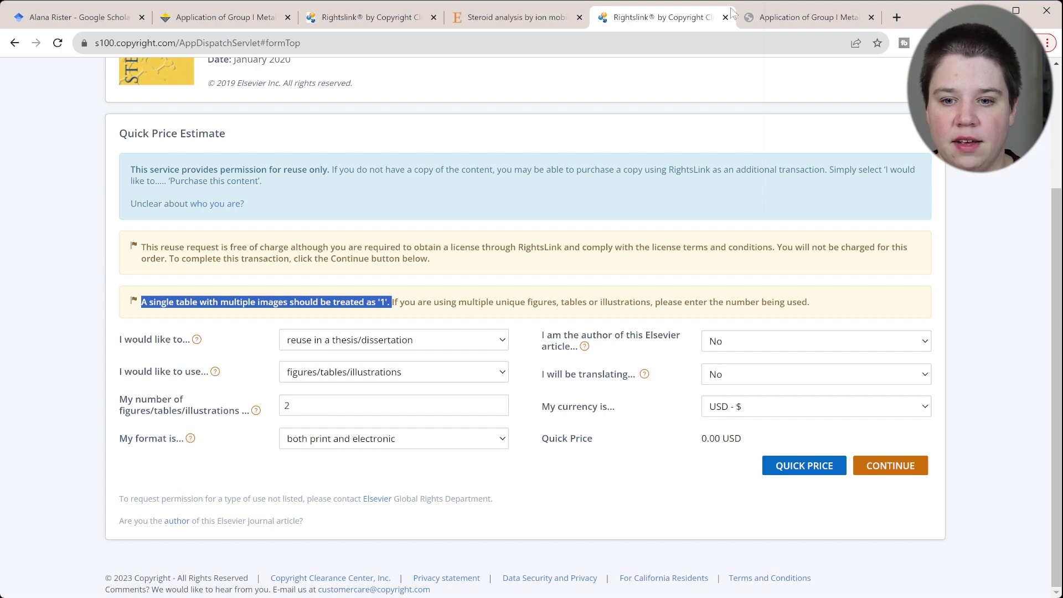
click(766, 23)
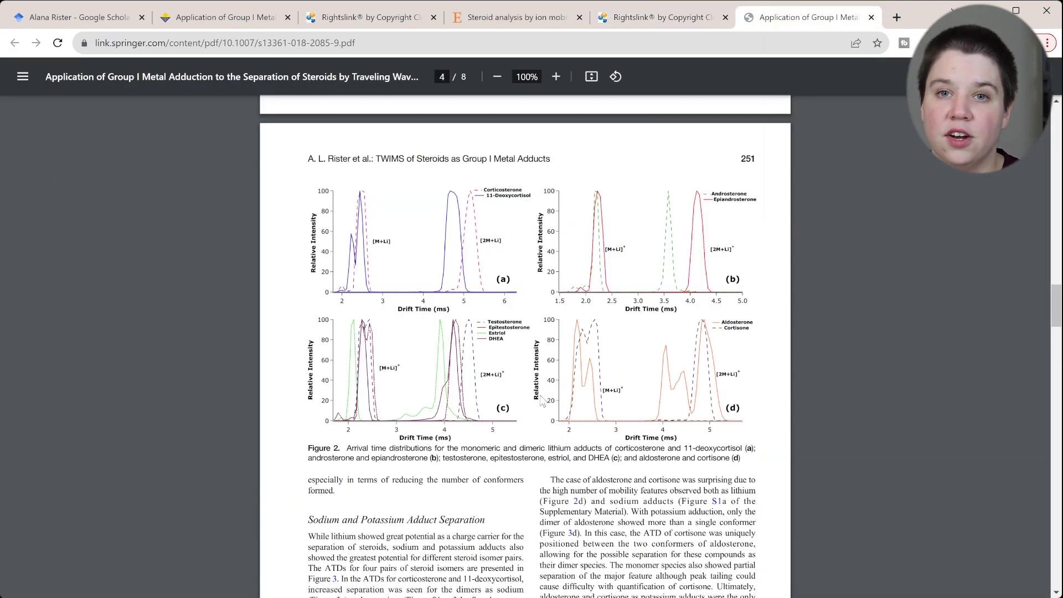
click(625, 19)
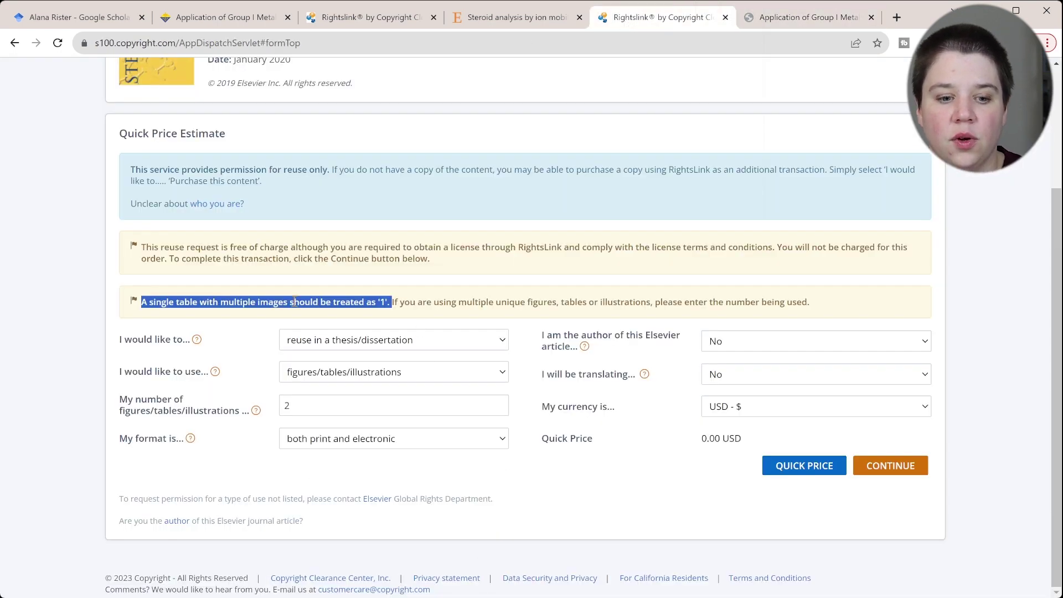
drag(231, 244, 623, 252)
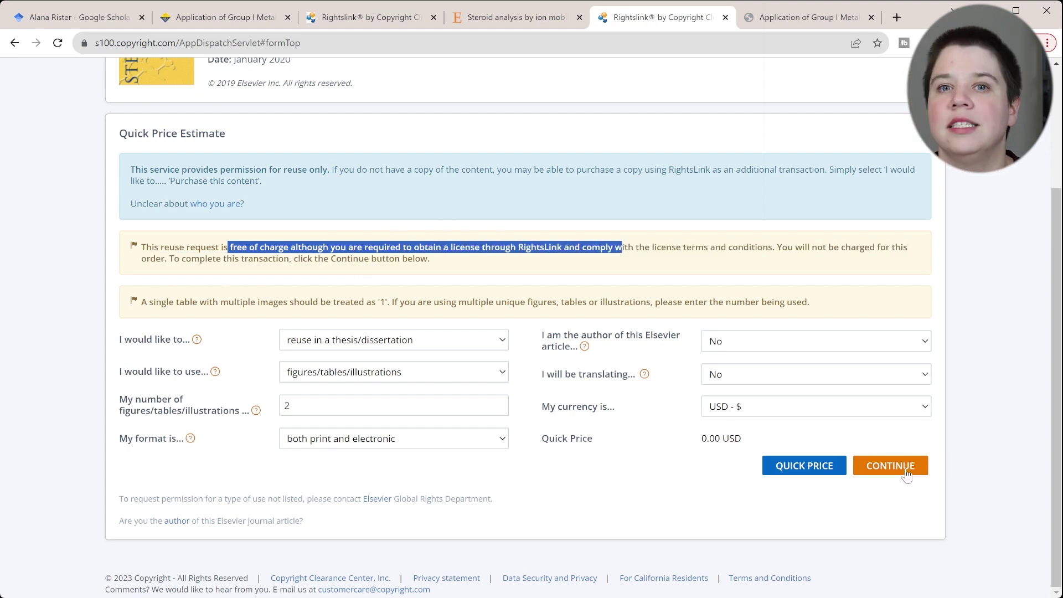